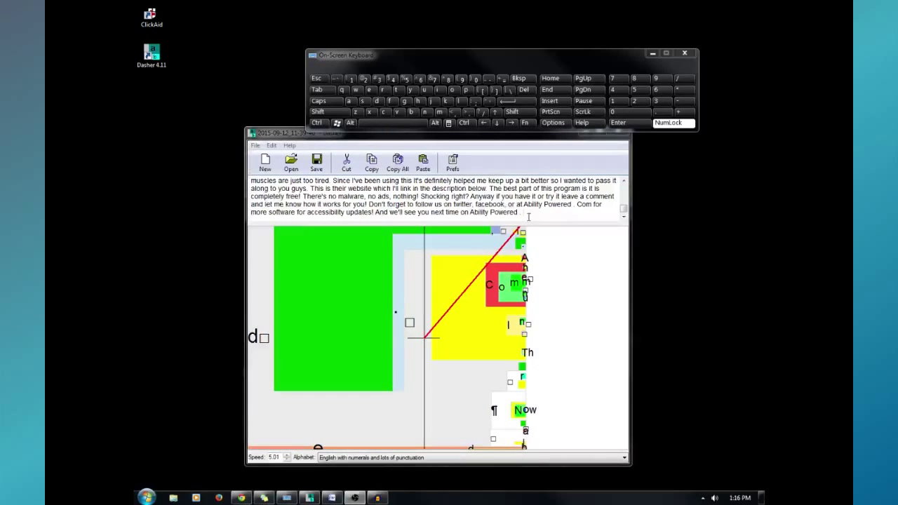
Select the whole accessibility passage in Dasher's text box with Ctrl+A
{"action": "key", "text": "ctrl+a"}
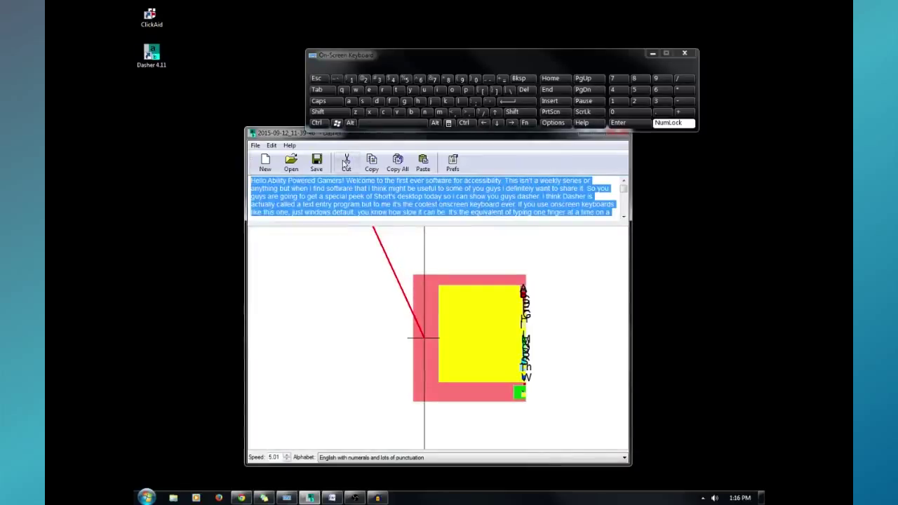
Cut the entire selected passage out of Dasher's text box
{"action": "left_click", "coordinate": [346, 162]}
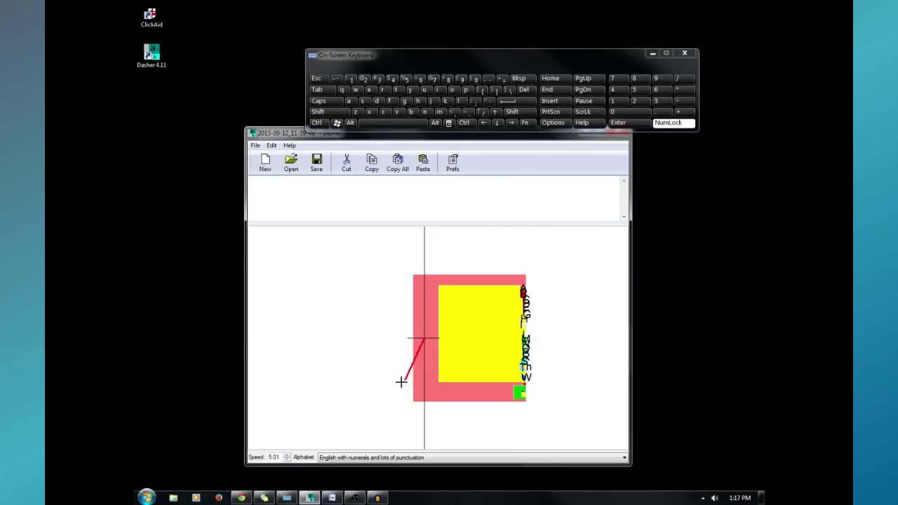
Start Dasher writing on the canvas to compose 'Yoda is a sexy beast!'
{"action": "left_click", "coordinate": [442, 338]}
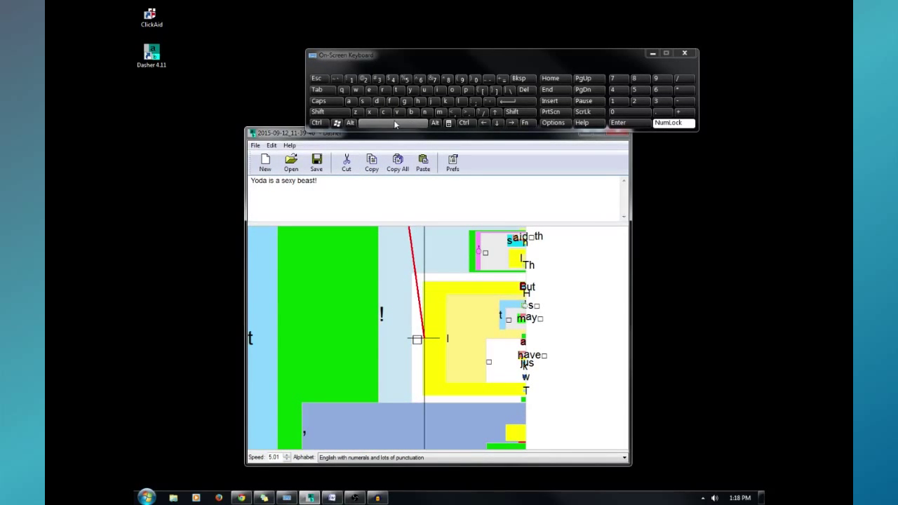
Type 'Yoda is a ' using On-Screen Keyboard letters and word predictions
{"action": "left_click", "coordinate": [337, 109]}
{"action": "left_click", "coordinate": [414, 91]}
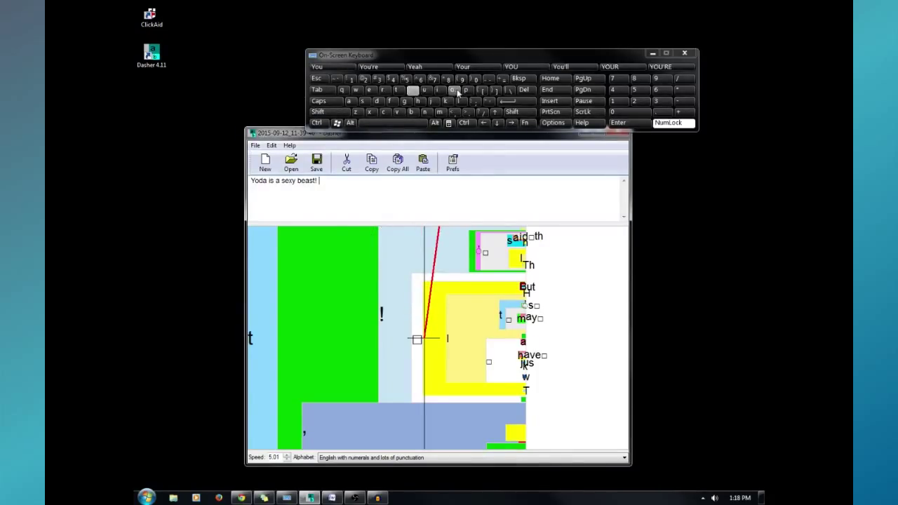
{"action": "left_click", "coordinate": [377, 101]}
{"action": "left_click", "coordinate": [386, 67]}
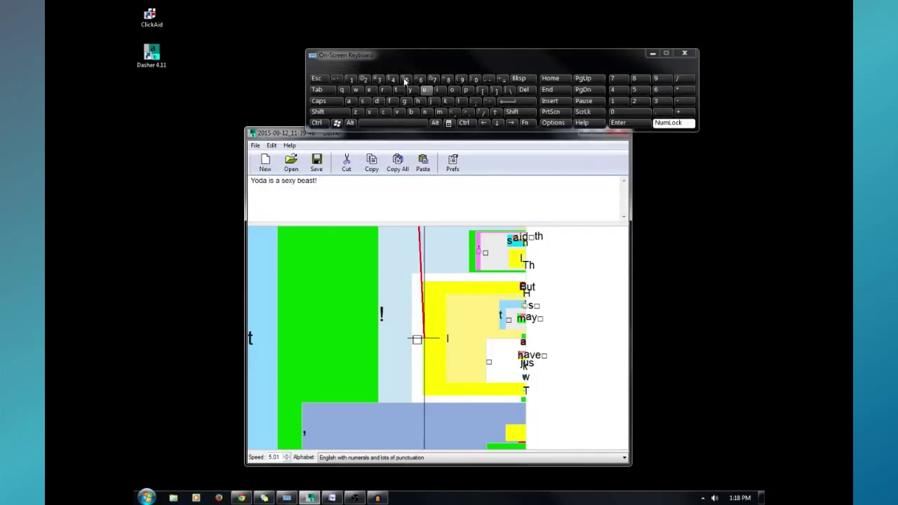
{"action": "left_click", "coordinate": [439, 91]}
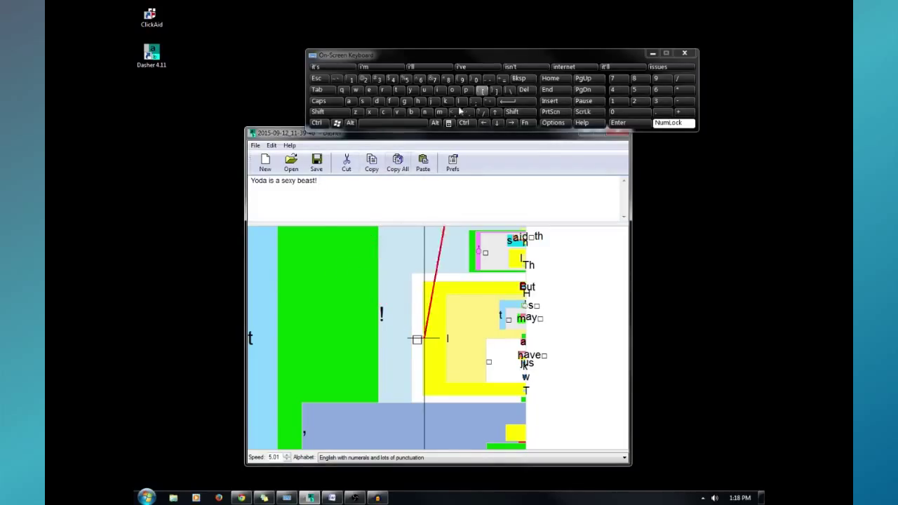
{"action": "left_click", "coordinate": [440, 91]}
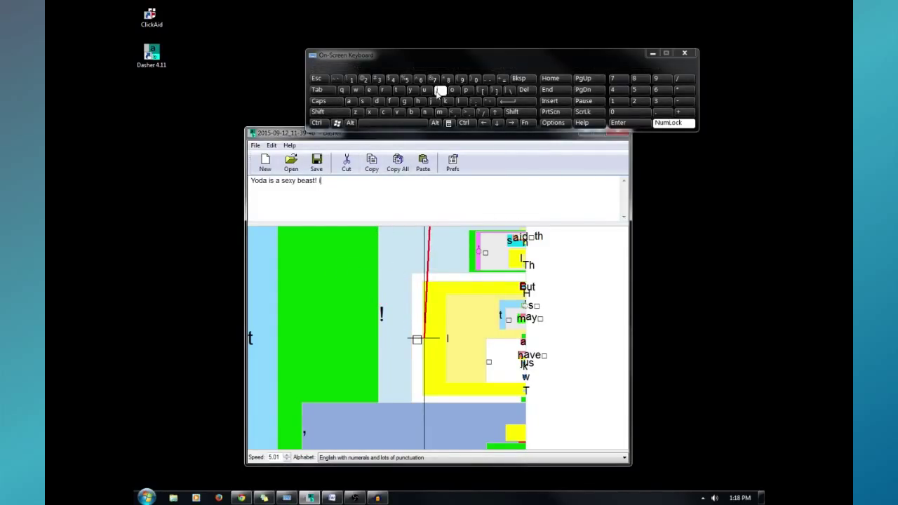
{"action": "left_click", "coordinate": [363, 103]}
{"action": "left_click", "coordinate": [393, 123]}
{"action": "left_click", "coordinate": [349, 102]}
{"action": "left_click", "coordinate": [393, 122]}
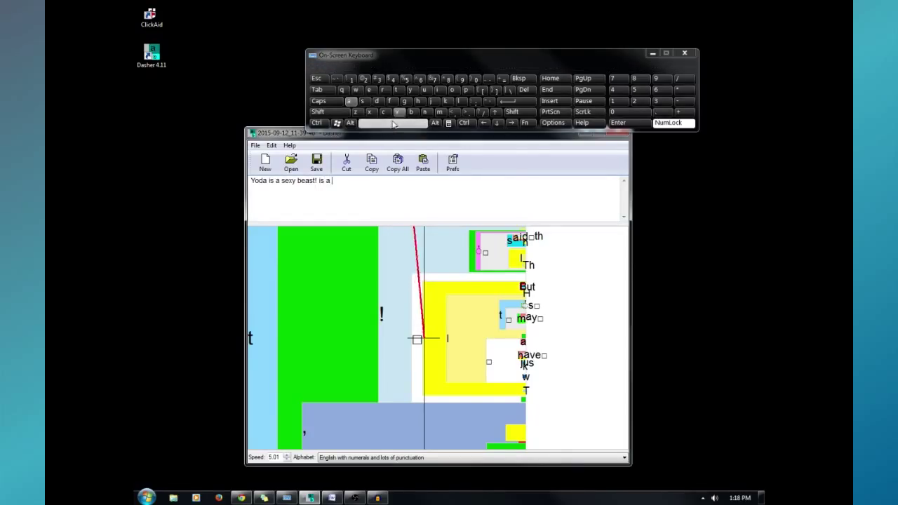
Add 'sexy beast', then drag-select all the text in Dasher's text box
{"action": "left_click", "coordinate": [363, 103]}
{"action": "left_click", "coordinate": [368, 90]}
{"action": "left_click", "coordinate": [371, 113]}
{"action": "left_click", "coordinate": [410, 90]}
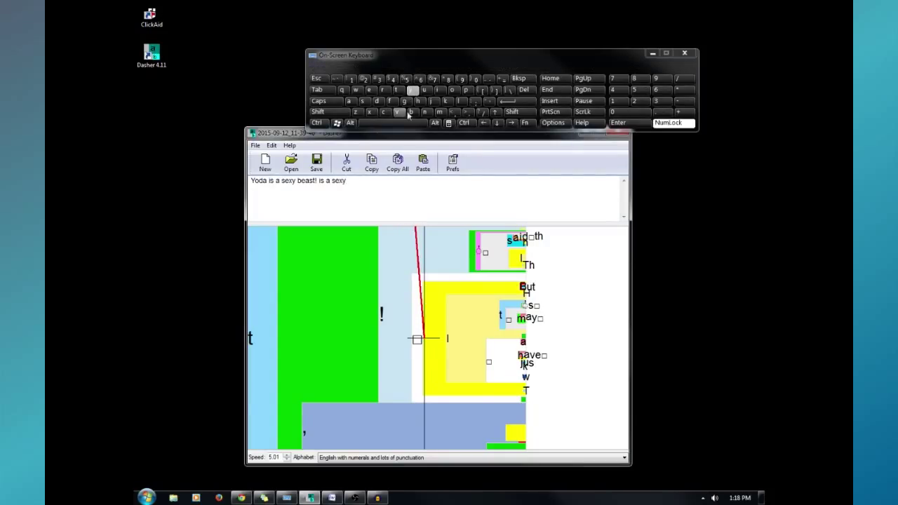
{"action": "left_click", "coordinate": [411, 113]}
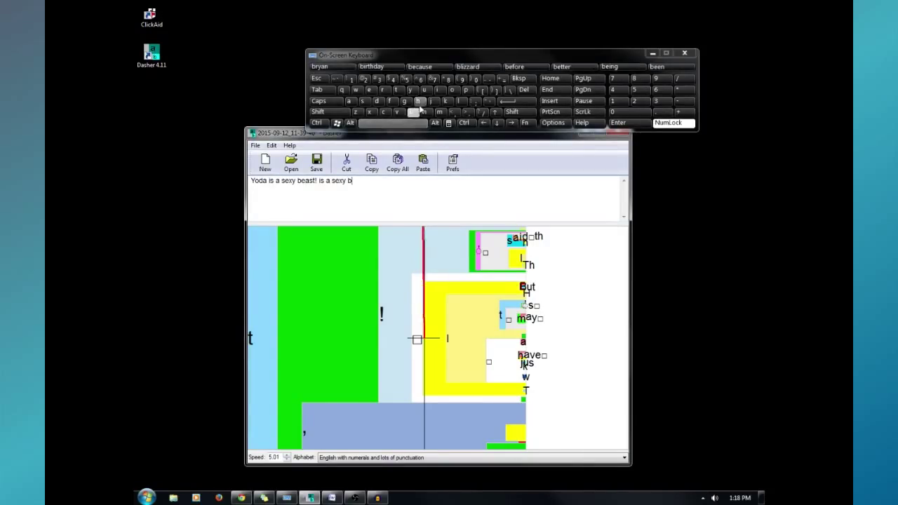
{"action": "left_click", "coordinate": [370, 90]}
{"action": "left_click", "coordinate": [349, 101]}
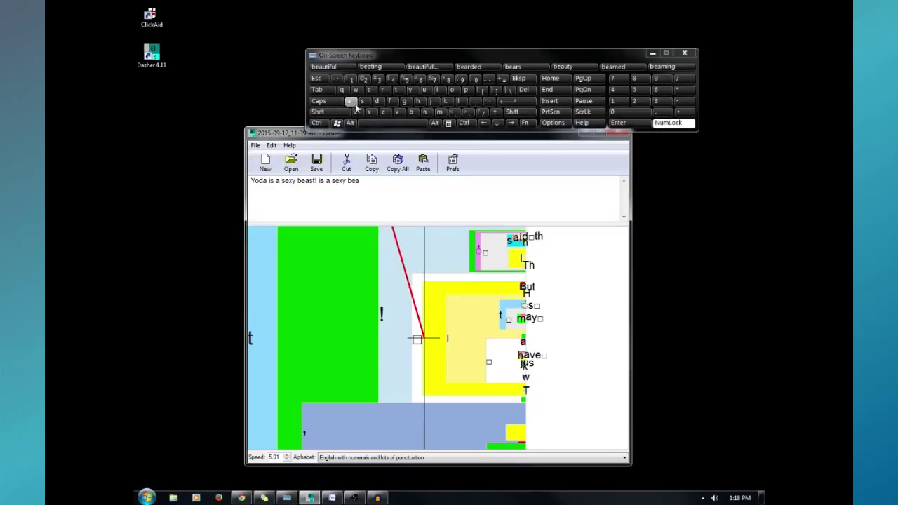
{"action": "left_click", "coordinate": [363, 101]}
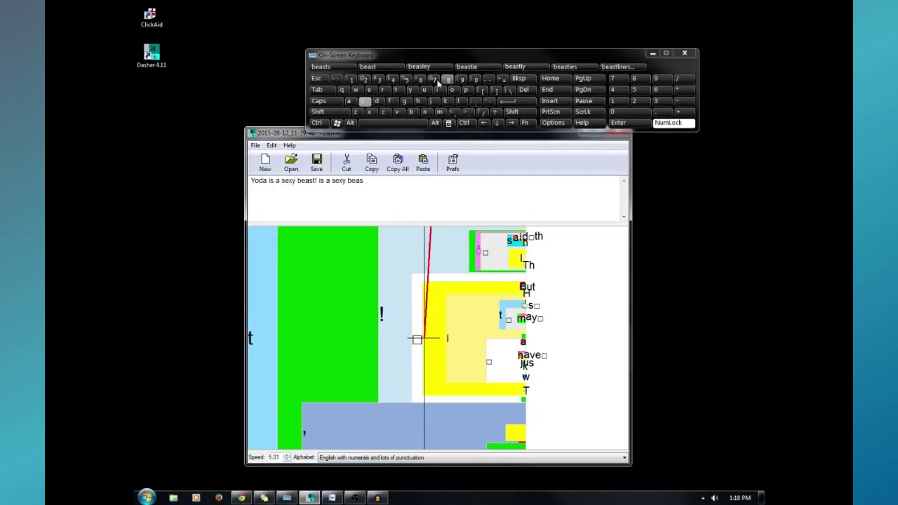
{"action": "left_click", "coordinate": [368, 66]}
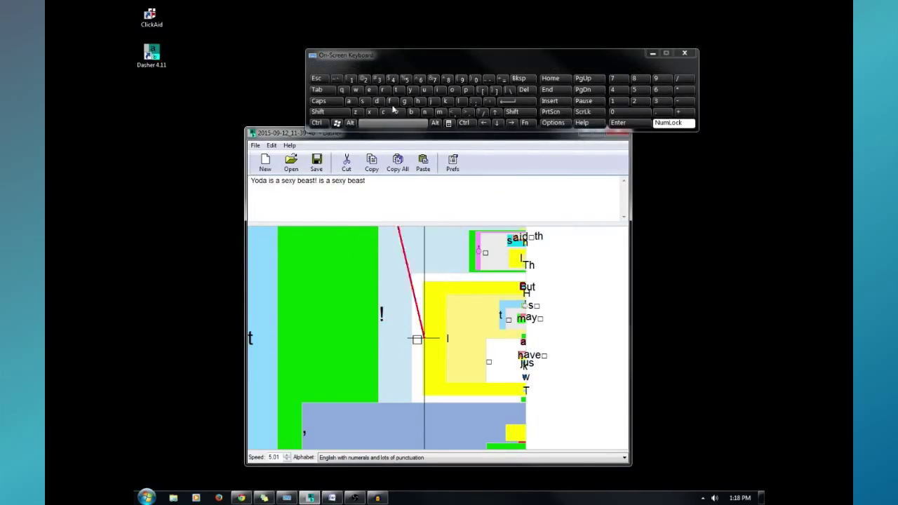
{"action": "left_click_drag", "start_coordinate": [385, 180], "coordinate": [251, 181]}
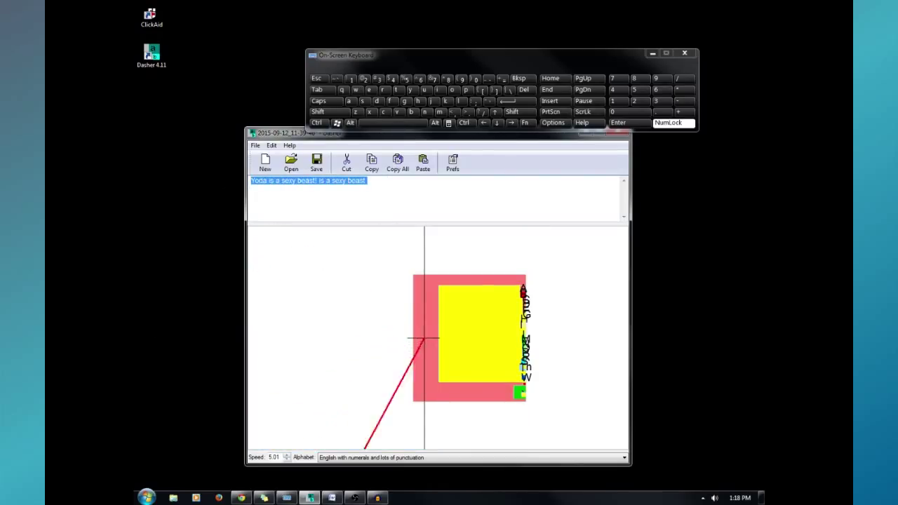
Delete the selected text and write 'How fast' with Dasher
{"action": "left_click", "coordinate": [523, 78]}
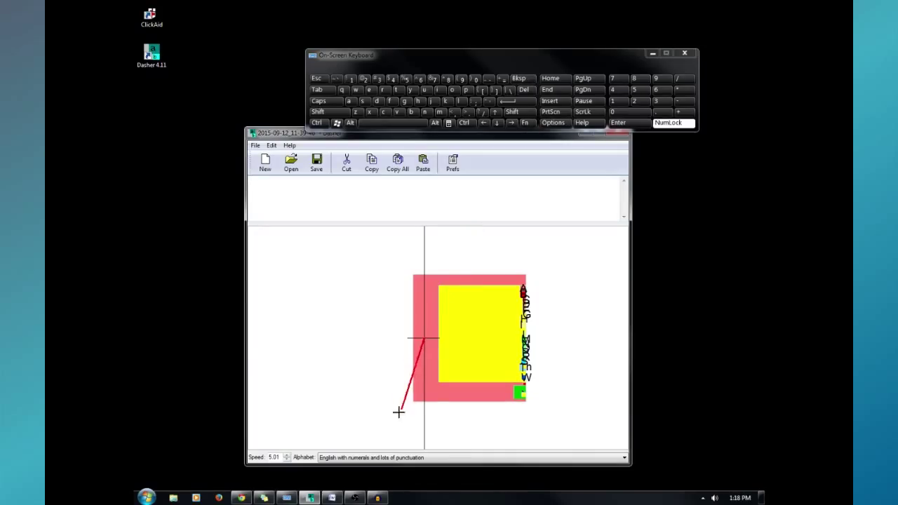
{"action": "left_click", "coordinate": [451, 330]}
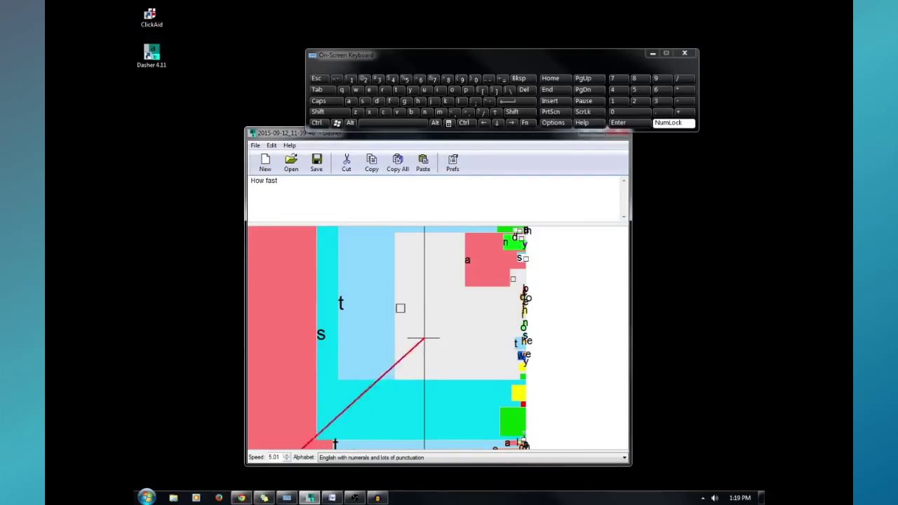
Select and delete 'How fast', leaving Dasher's text box empty
{"action": "left_click_drag", "start_coordinate": [324, 189], "coordinate": [251, 181]}
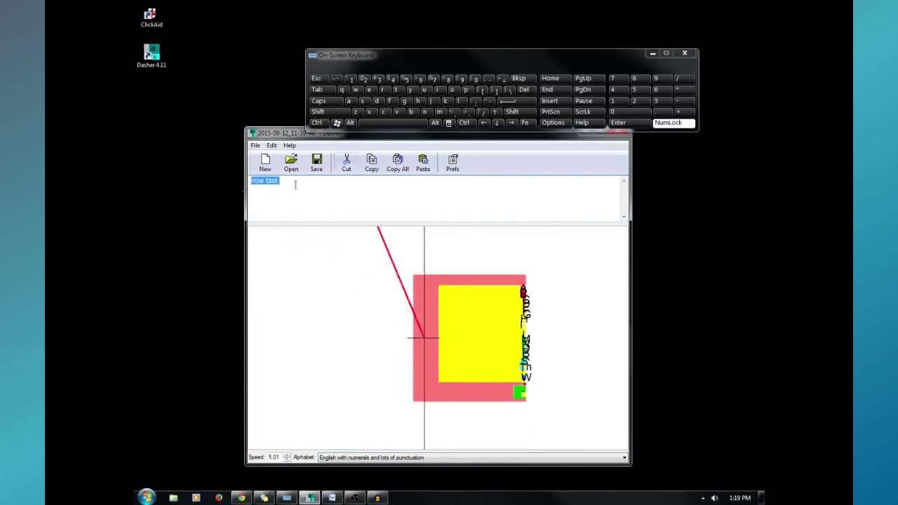
{"action": "left_click", "coordinate": [520, 78]}
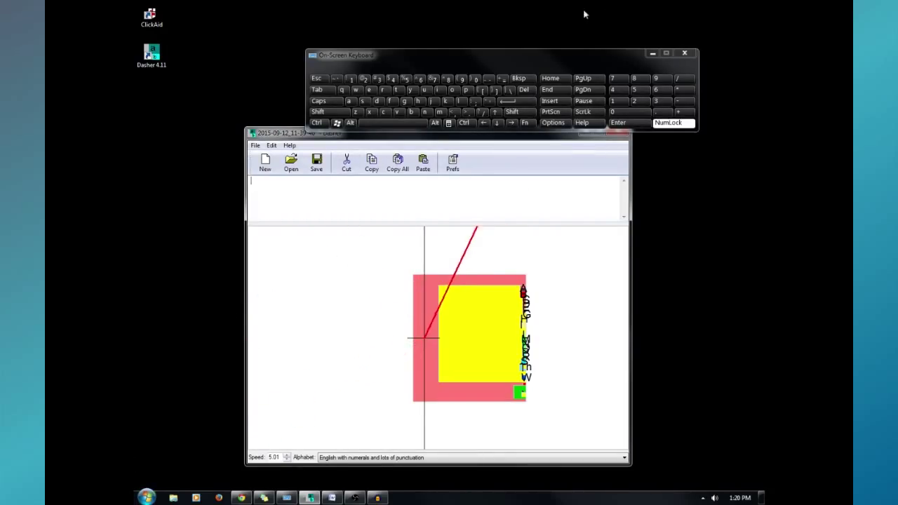
{"action": "key", "text": "ctrl"}
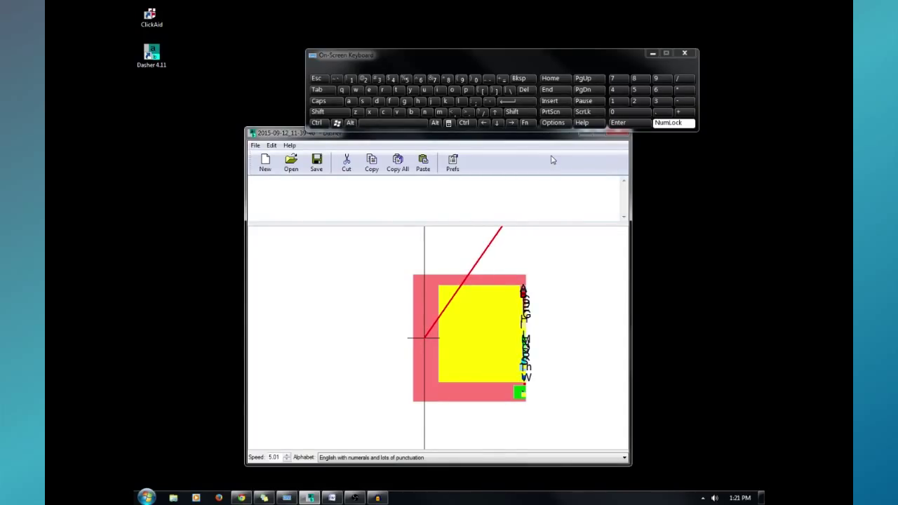
Raise Dasher's writing speed to 8.16 and resume writing
{"action": "left_click", "coordinate": [286, 455]}
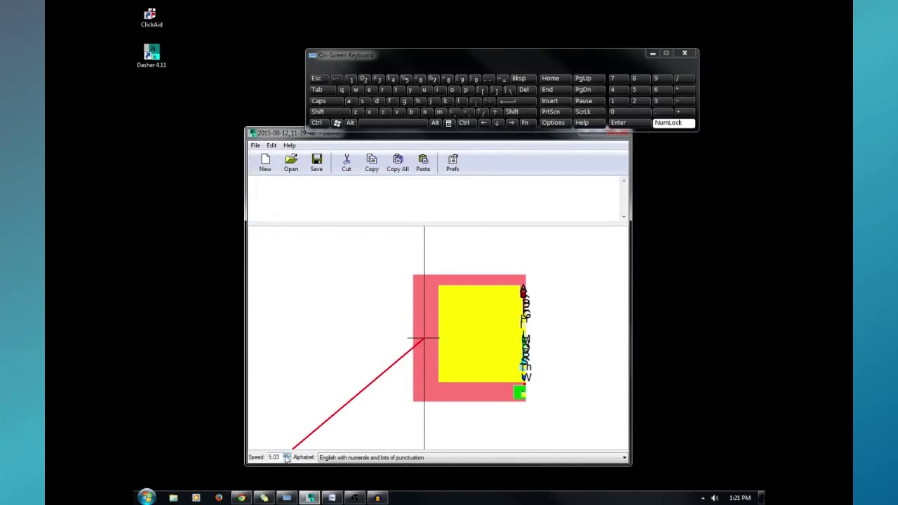
{"action": "left_click", "coordinate": [287, 458]}
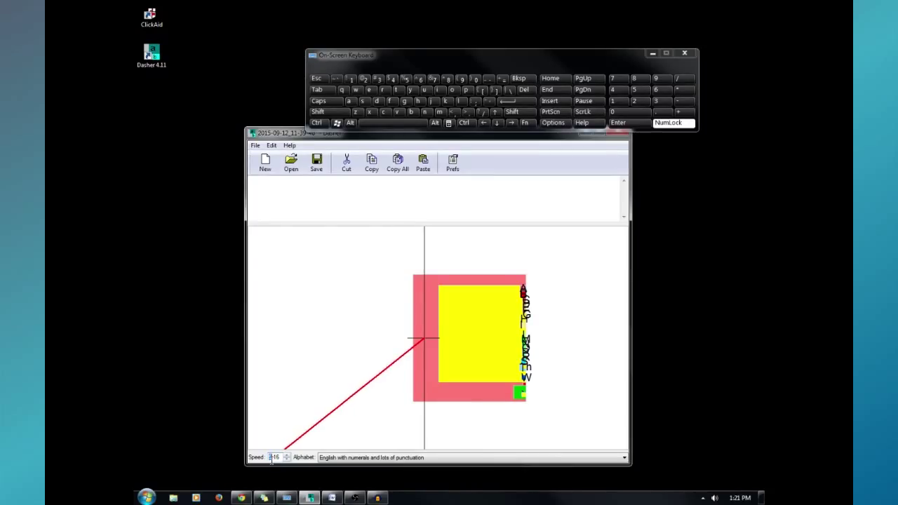
{"action": "left_click", "coordinate": [447, 78]}
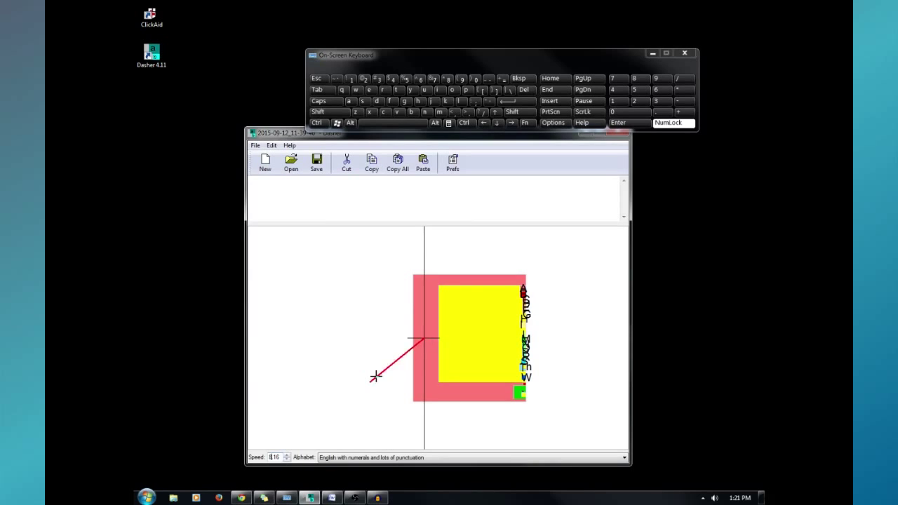
{"action": "left_click", "coordinate": [556, 288]}
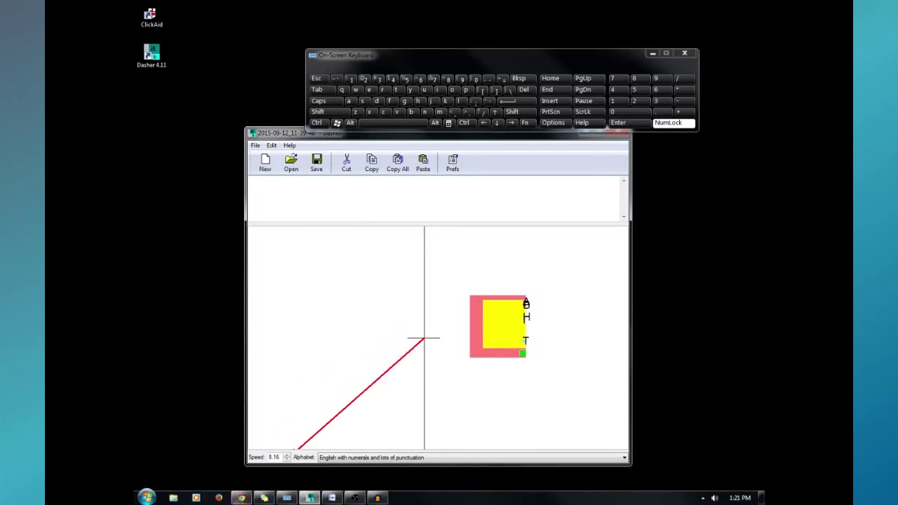
Retype the Speed value as 5.16 with the On-Screen Keyboard
{"action": "left_click", "coordinate": [272, 457]}
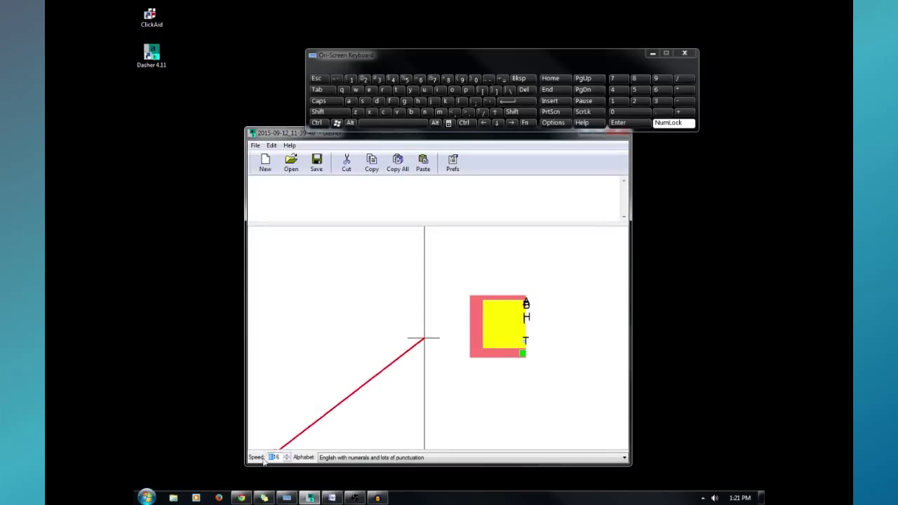
{"action": "left_click", "coordinate": [406, 78]}
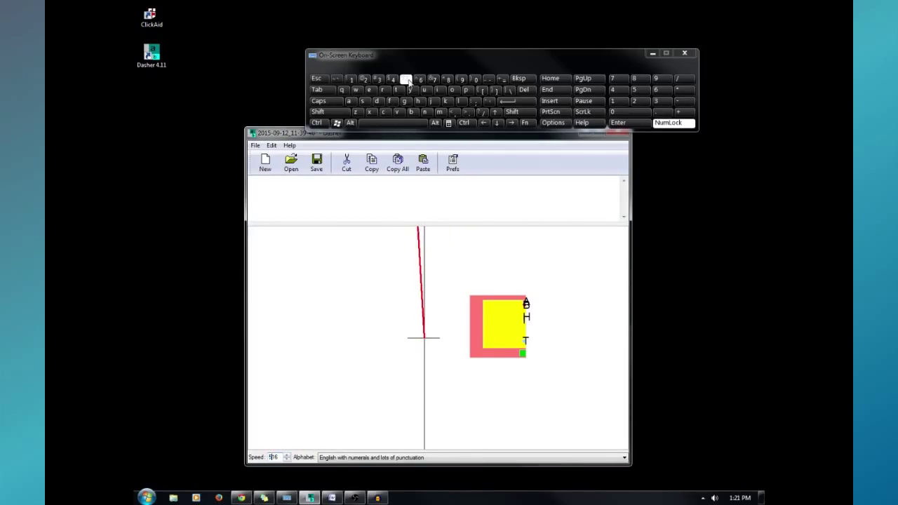
{"action": "left_click", "coordinate": [468, 113]}
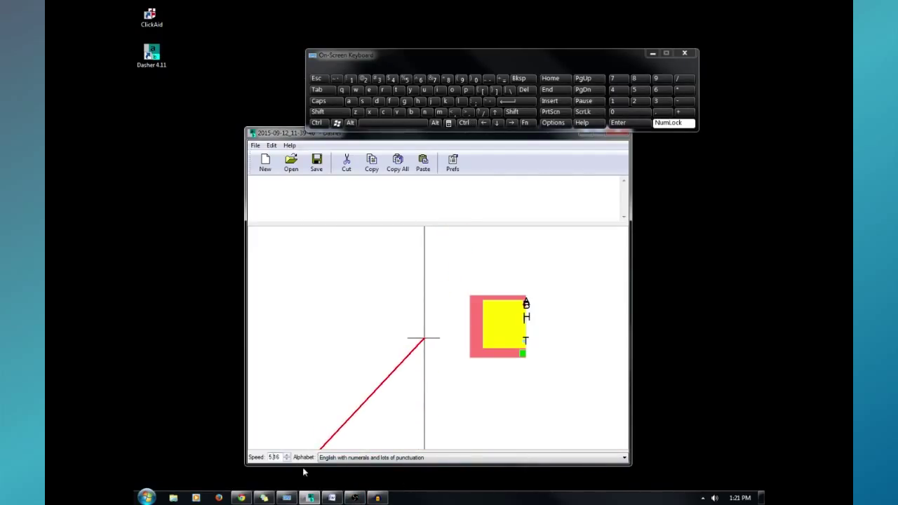
Set the alphabet to 'English with limited punctuation' from the Alphabet drop-down
{"action": "left_click", "coordinate": [354, 460]}
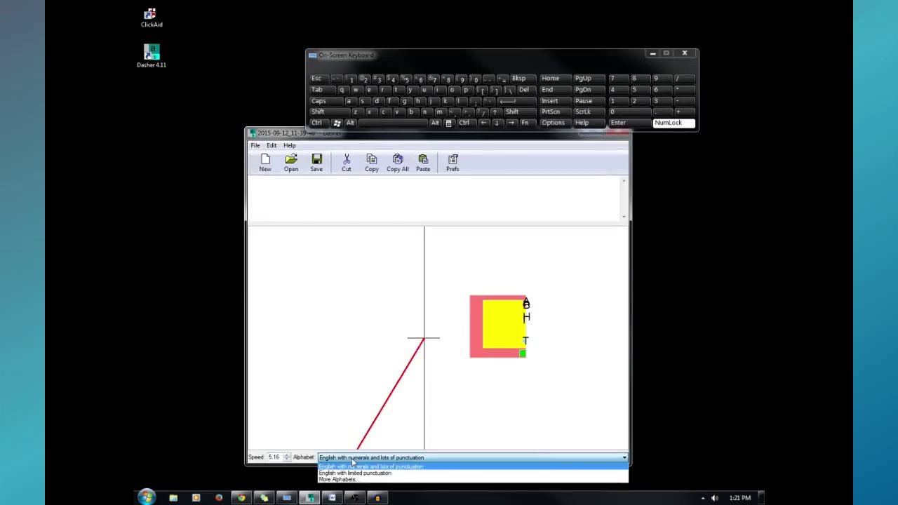
{"action": "left_click", "coordinate": [357, 474]}
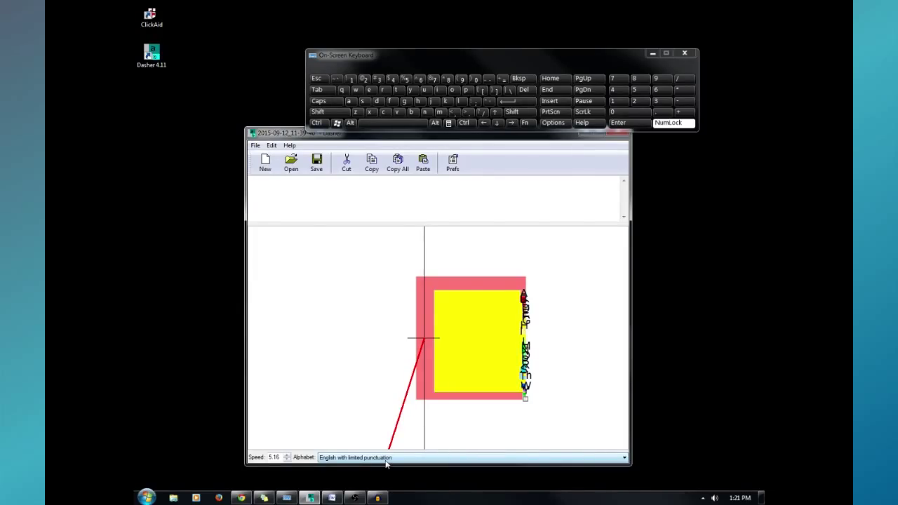
{"action": "left_click", "coordinate": [385, 461]}
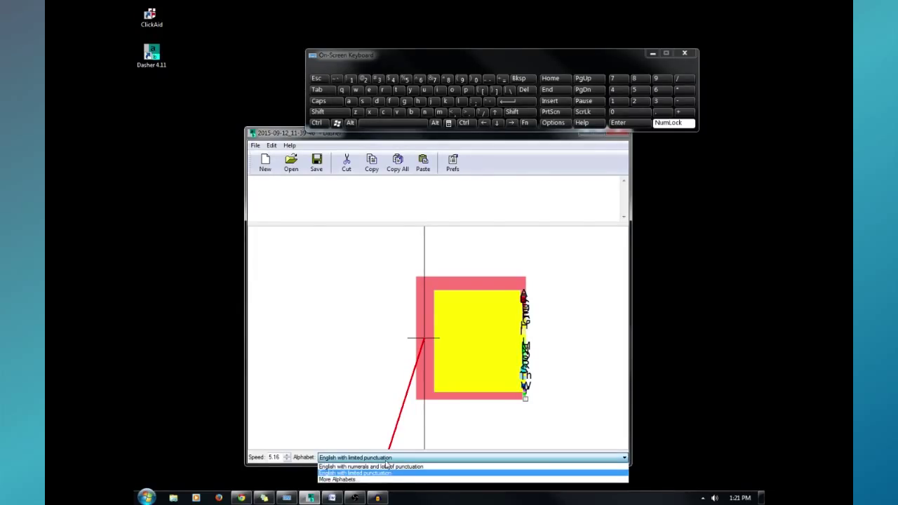
Choose 'More Alphabets...' and scroll the Alphabet Selection list in Preferences
{"action": "left_click", "coordinate": [331, 480]}
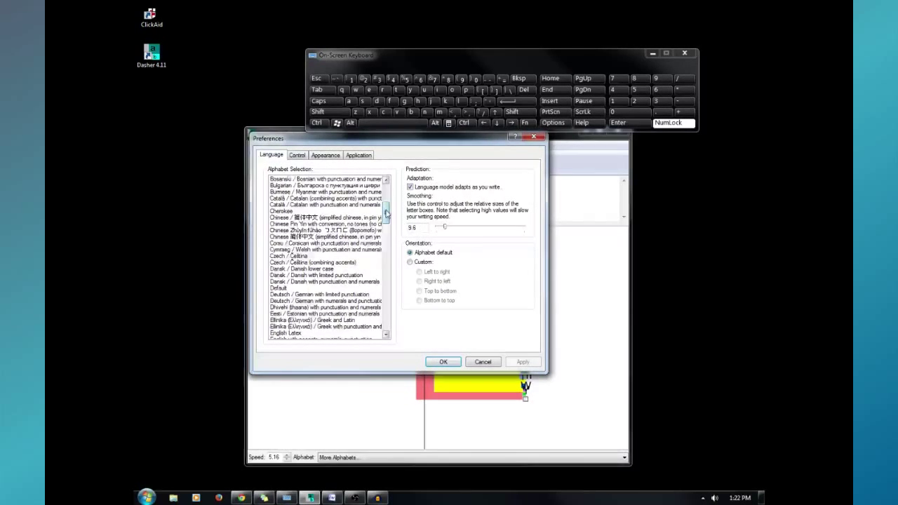
{"action": "left_click_drag", "start_coordinate": [386, 212], "coordinate": [403, 226]}
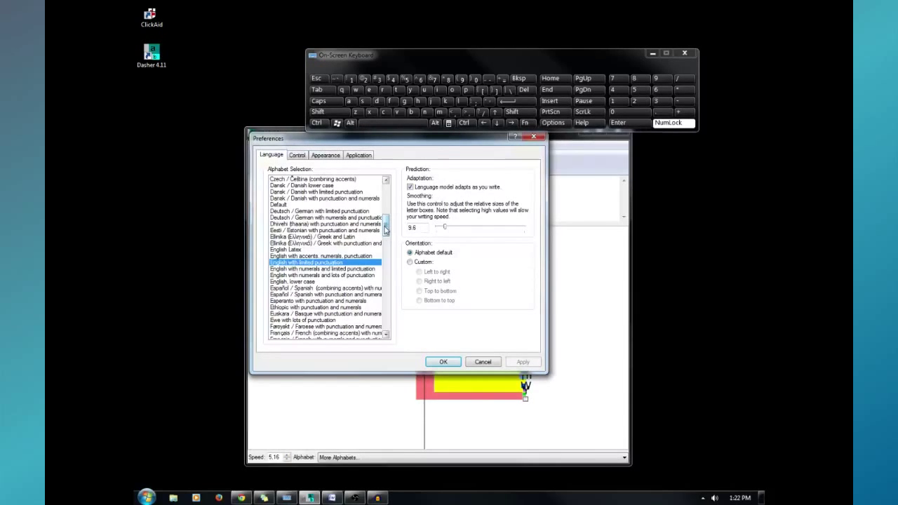
{"action": "left_click_drag", "start_coordinate": [385, 230], "coordinate": [402, 198]}
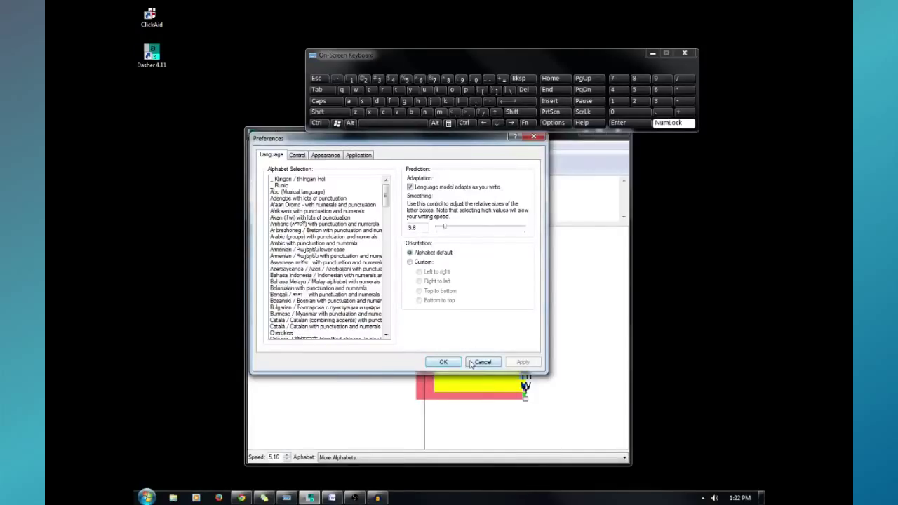
Reopen Preferences and drag the Language tab's Smoothing slider from 9.6 to 5.0
{"action": "left_click", "coordinate": [453, 365]}
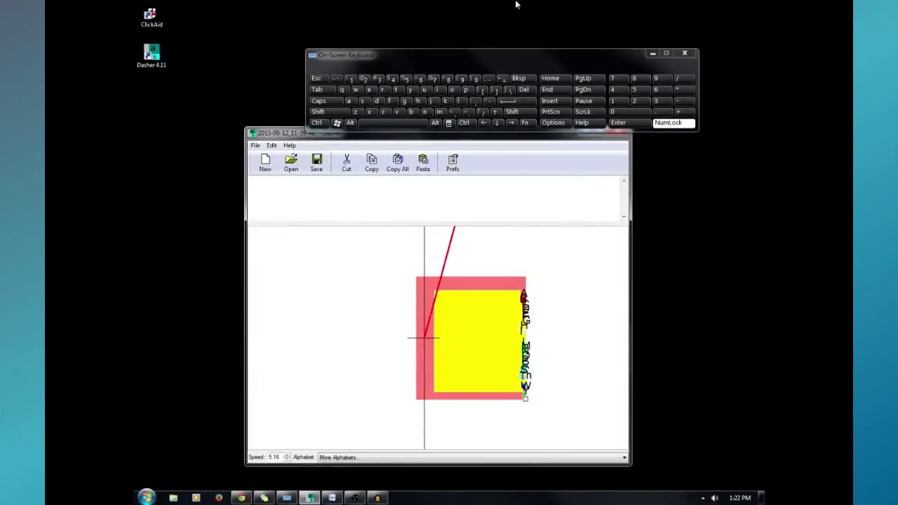
{"action": "left_click", "coordinate": [452, 163]}
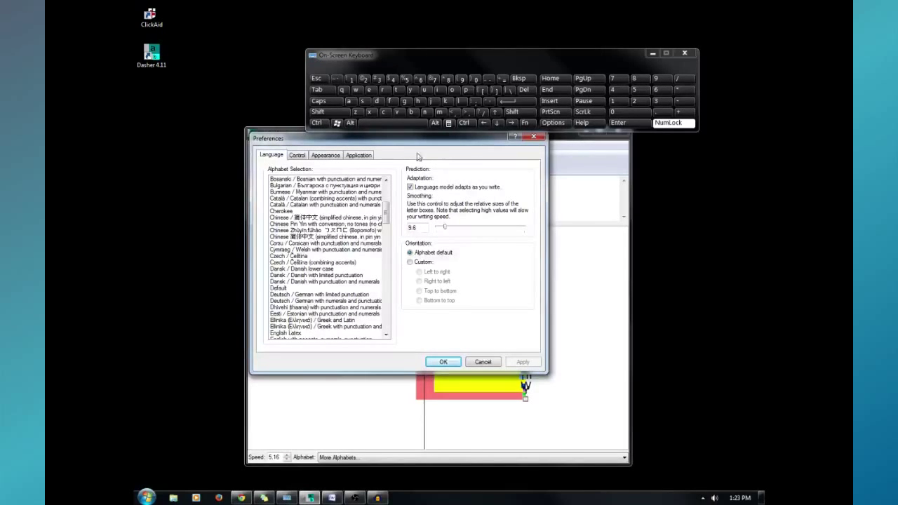
{"action": "left_click_drag", "start_coordinate": [481, 143], "coordinate": [369, 144]}
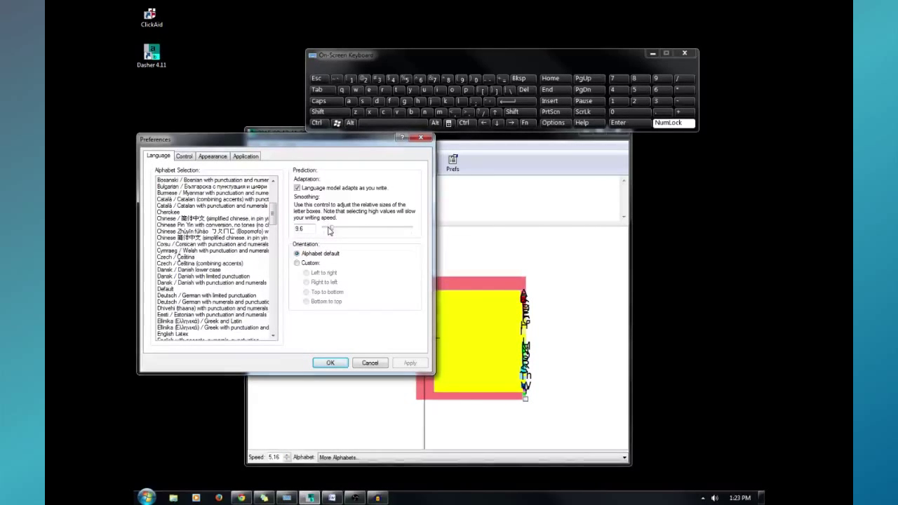
{"action": "left_click_drag", "start_coordinate": [333, 229], "coordinate": [334, 232]}
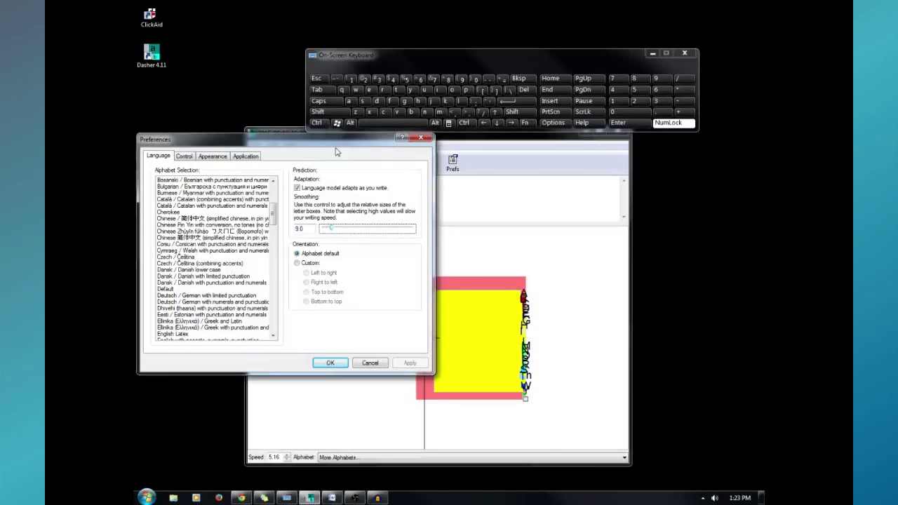
{"action": "left_click_drag", "start_coordinate": [361, 143], "coordinate": [371, 188]}
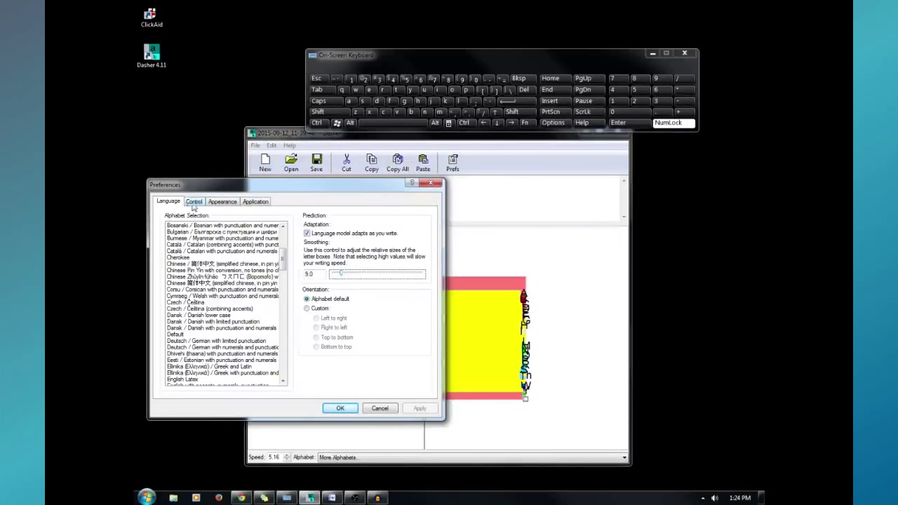
Set the Control page speed to 4.23, then move the Preferences dialog up and left
{"action": "left_click", "coordinate": [194, 202]}
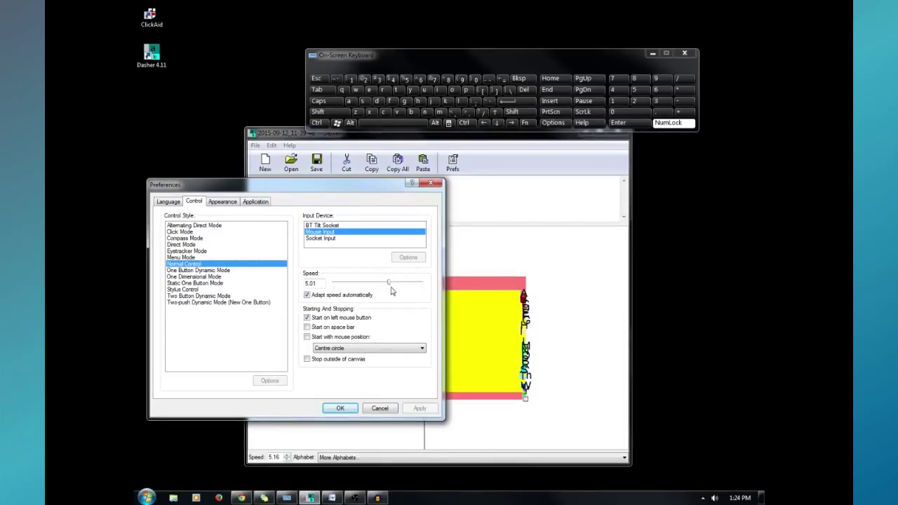
{"action": "mouse_move", "coordinate": [390, 285]}
{"action": "left_mouse_down"}
{"action": "mouse_move", "coordinate": [430, 285]}
{"action": "mouse_move", "coordinate": [381, 285]}
{"action": "left_mouse_up"}
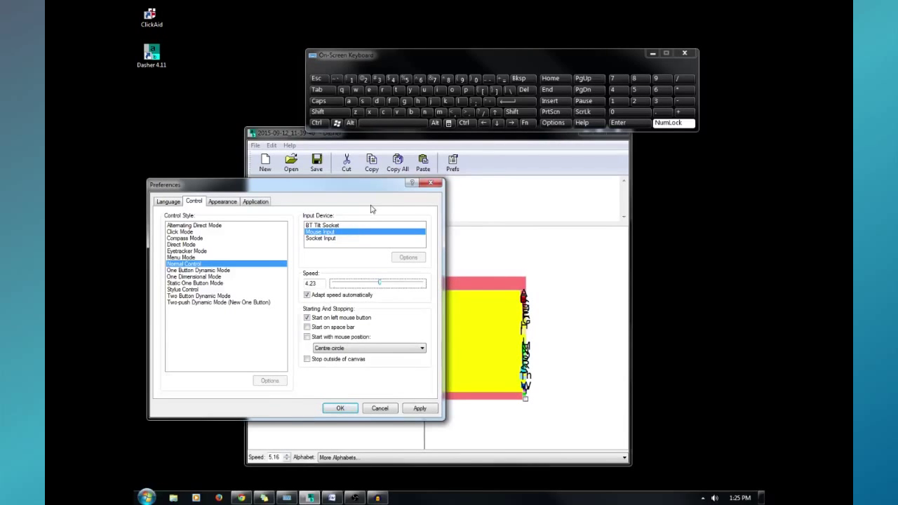
{"action": "left_click_drag", "start_coordinate": [393, 192], "coordinate": [350, 172]}
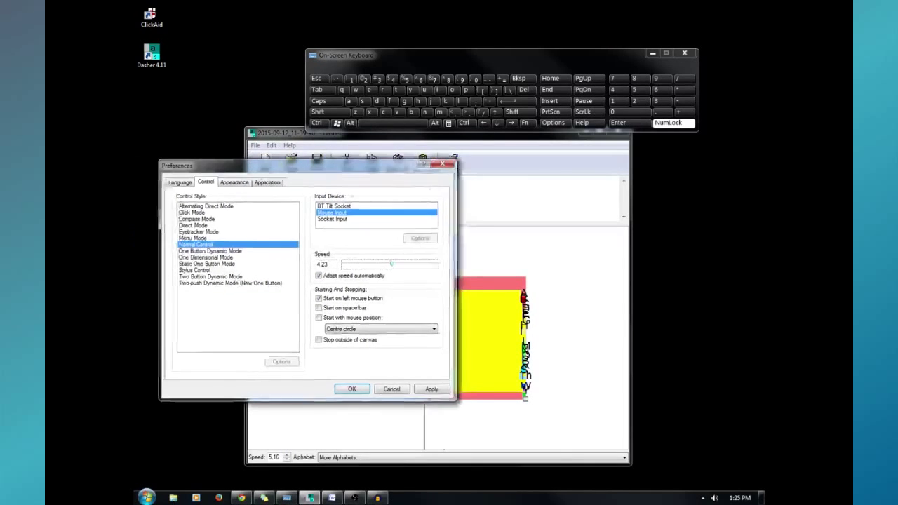
On the Appearance page, tick 'Draw line between crosshair and mouse'
{"action": "left_click", "coordinate": [246, 183]}
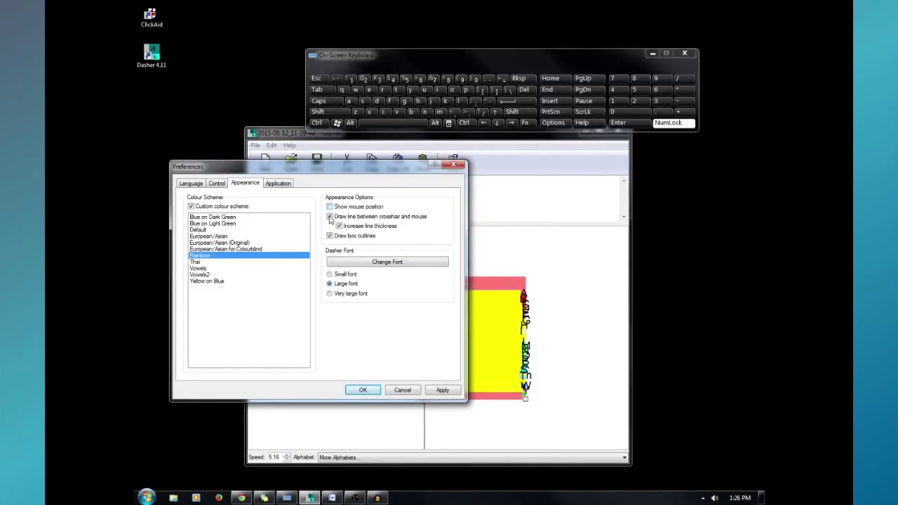
{"action": "left_click", "coordinate": [329, 217]}
Choose Stand-alone as the application style on the Application page and confirm with OK
{"action": "left_click", "coordinate": [279, 184]}
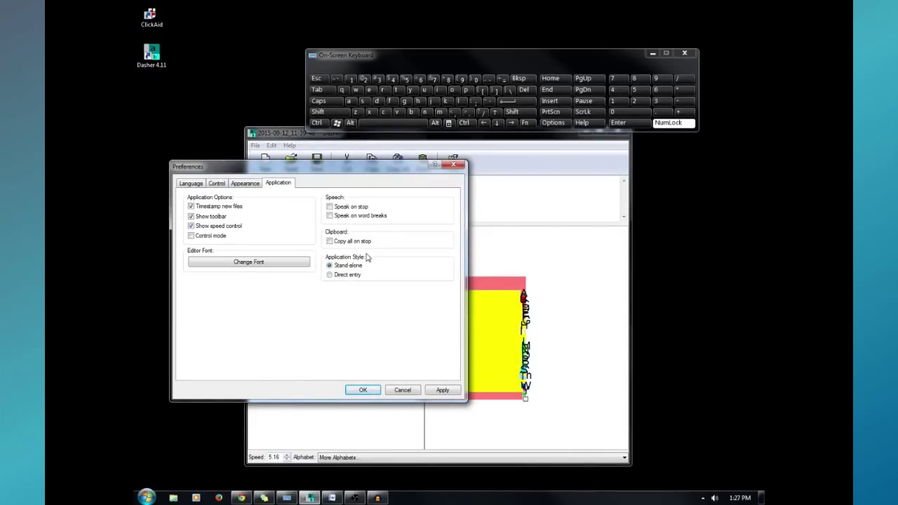
{"action": "left_click_drag", "start_coordinate": [355, 170], "coordinate": [344, 240]}
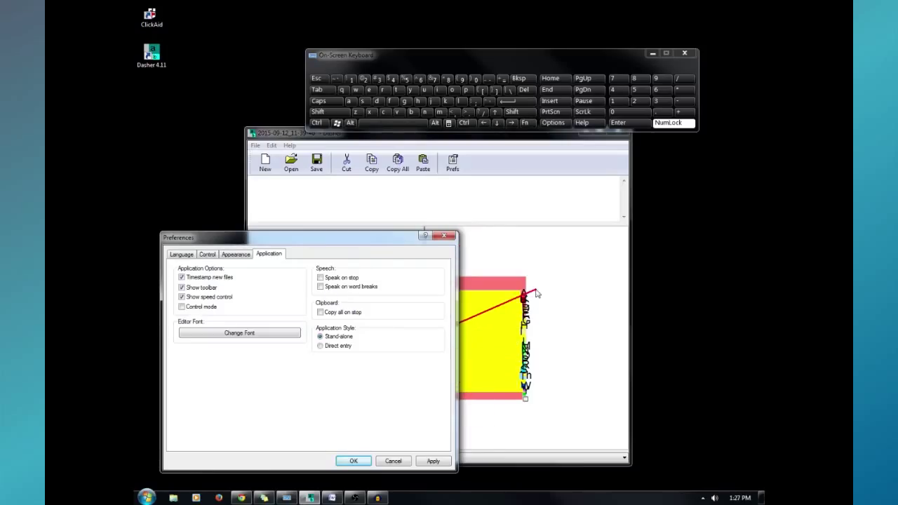
{"action": "left_click", "coordinate": [353, 462]}
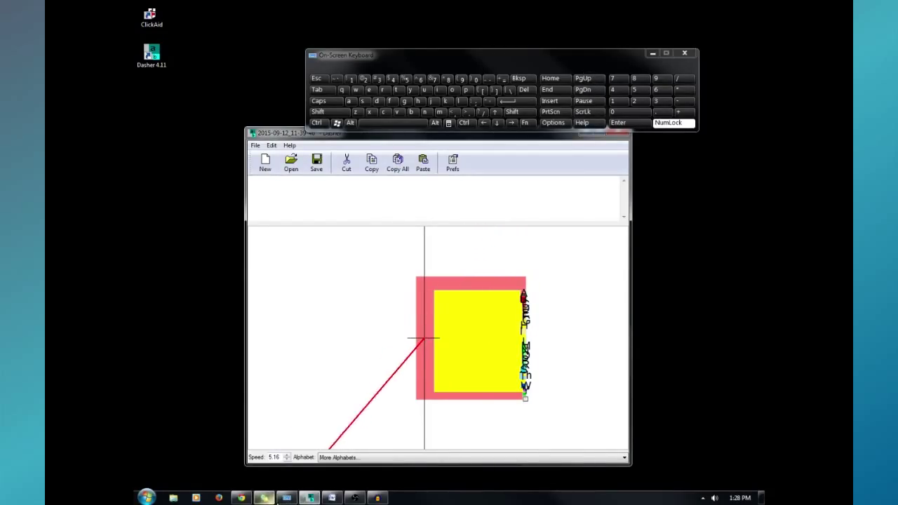
Show the Twitter home page in Chrome, then bring the Dasher window back to the front
{"action": "mouse_move", "coordinate": [241, 499]}
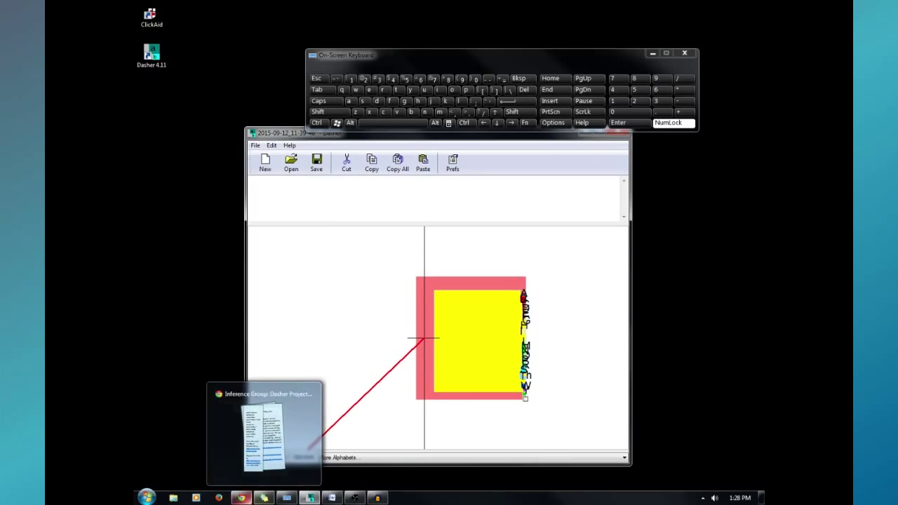
{"action": "left_click", "coordinate": [241, 442]}
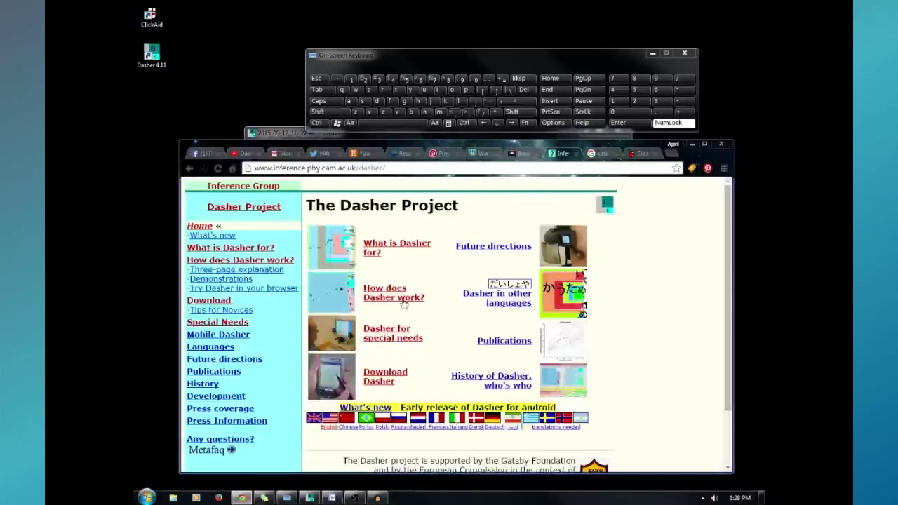
{"action": "left_click", "coordinate": [321, 157]}
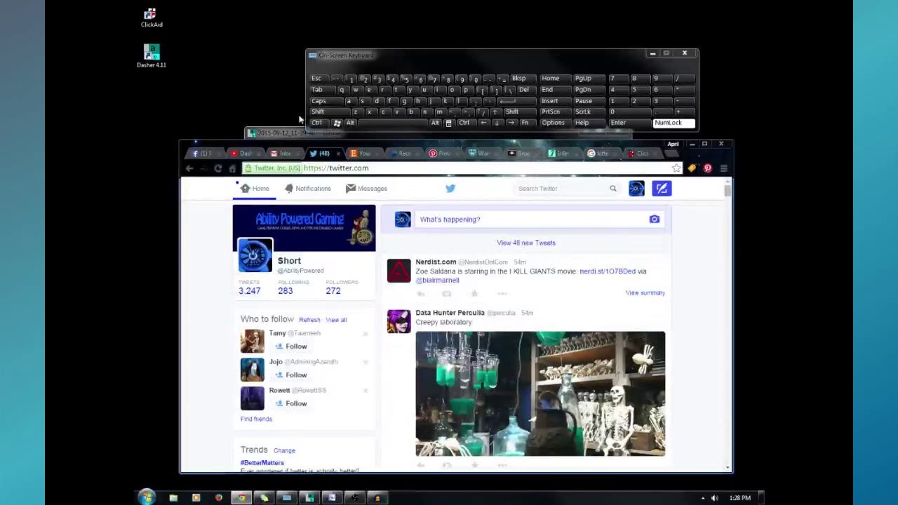
{"action": "left_click", "coordinate": [286, 132]}
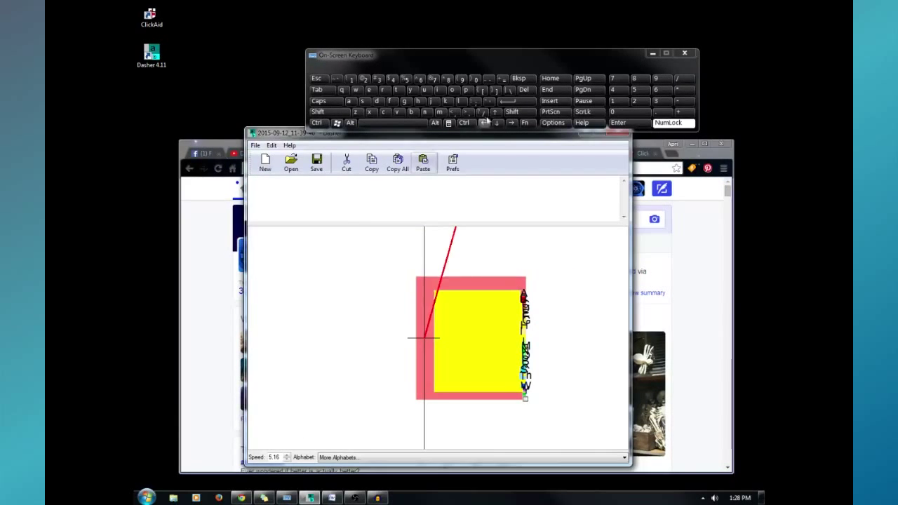
Set Dasher's application style to Direct entry, apply it, and close Preferences
{"action": "left_click", "coordinate": [453, 163]}
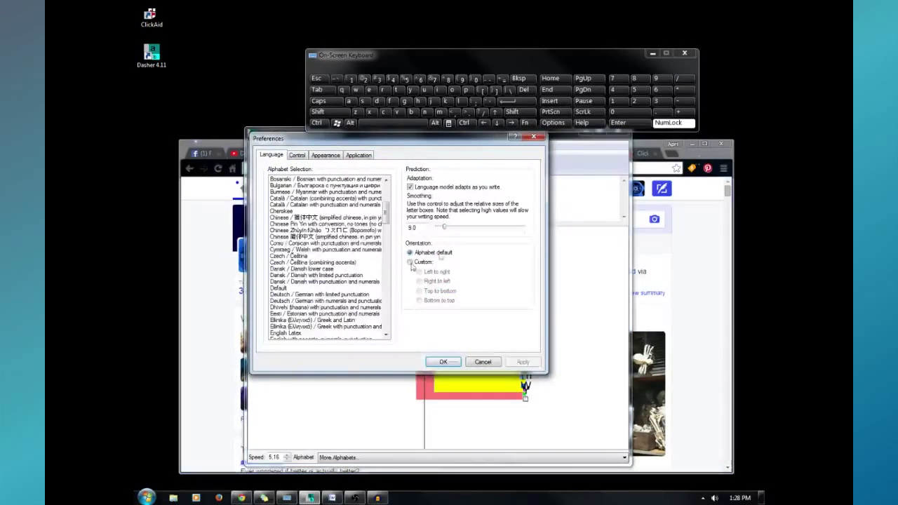
{"action": "left_click", "coordinate": [351, 156]}
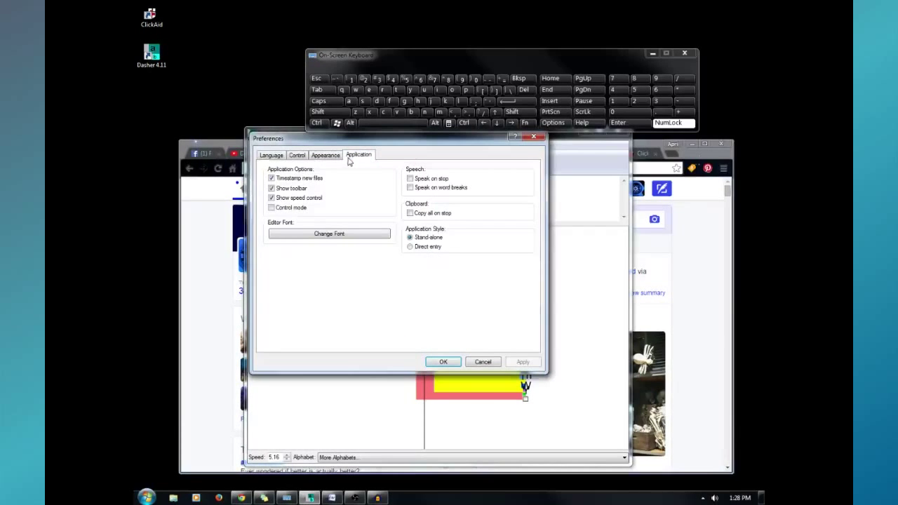
{"action": "left_click", "coordinate": [411, 247]}
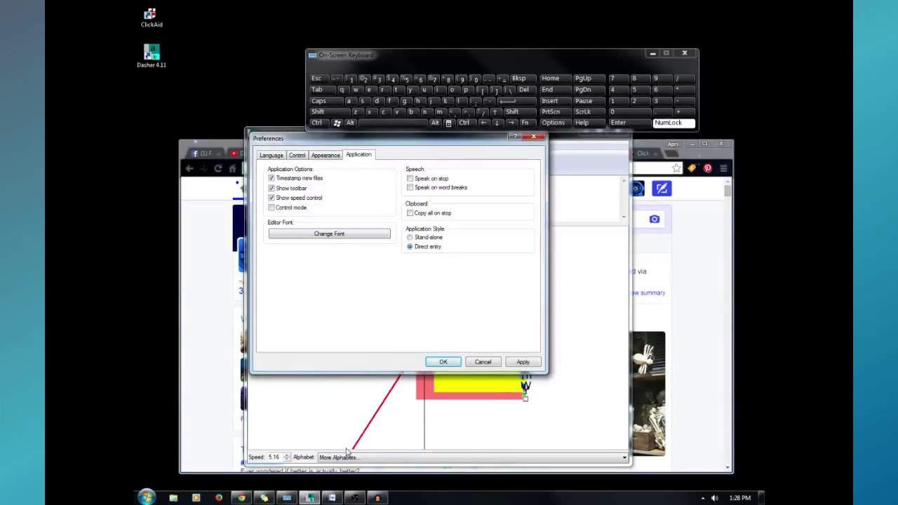
{"action": "left_click", "coordinate": [518, 362]}
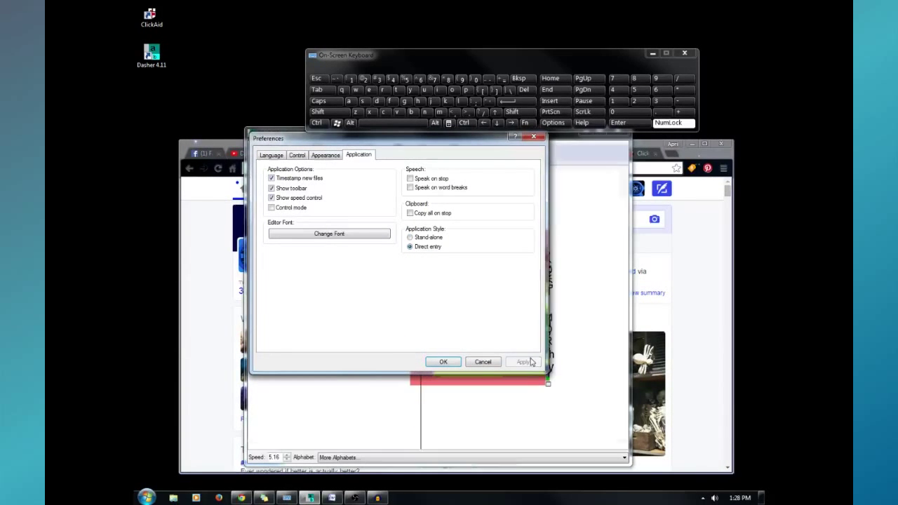
{"action": "left_click", "coordinate": [442, 361]}
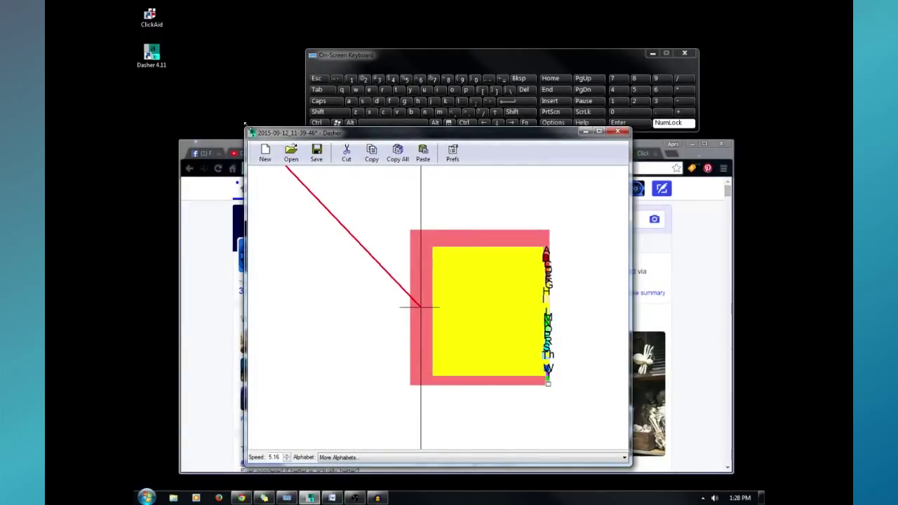
Shrink Dasher into the top-left, focus Twitter's compose box, and move the on-screen keyboard aside
{"action": "left_click_drag", "start_coordinate": [246, 128], "coordinate": [413, 267]}
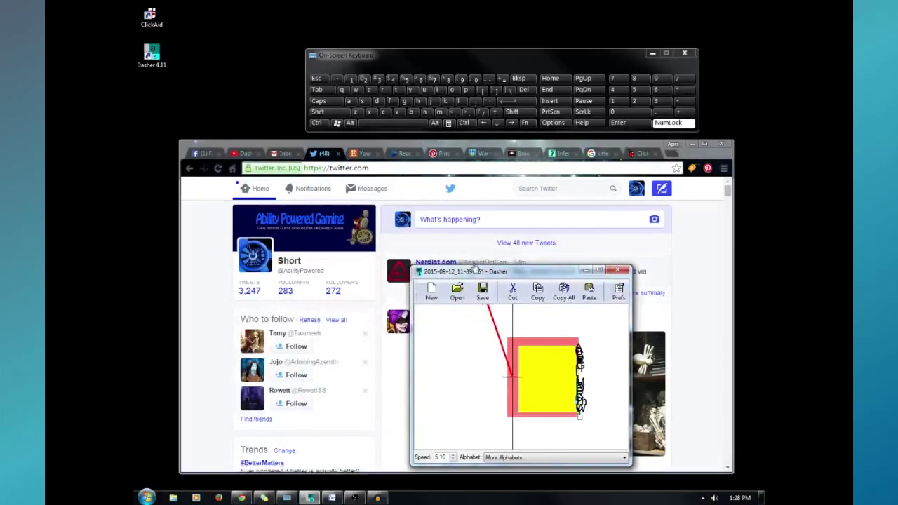
{"action": "left_click_drag", "start_coordinate": [477, 275], "coordinate": [249, 45]}
{"action": "left_click", "coordinate": [458, 221]}
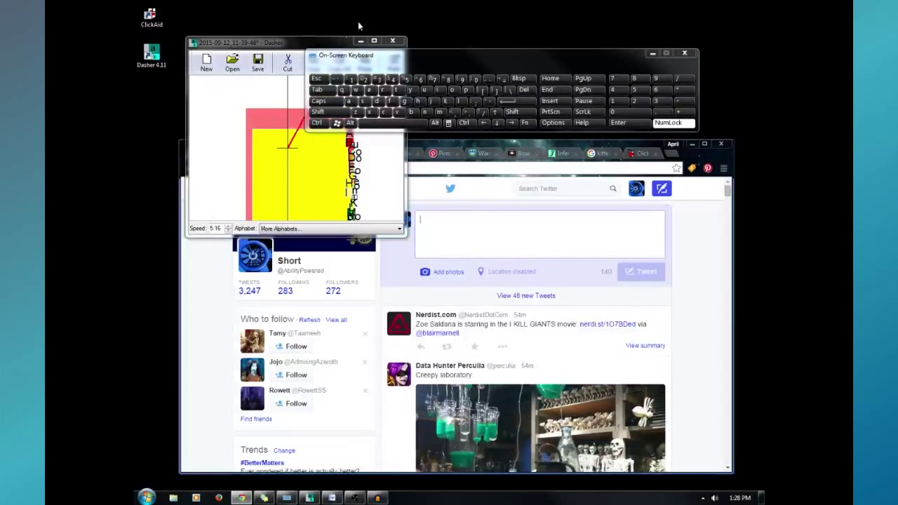
{"action": "left_click_drag", "start_coordinate": [330, 57], "coordinate": [444, 37]}
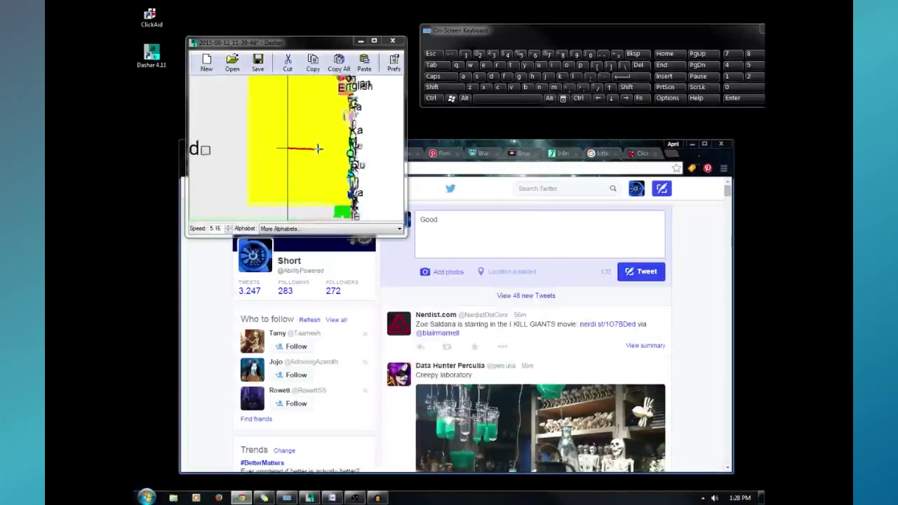
Write 'Moring!' into the Twitter compose box with Dasher's direct entry
{"action": "type", "text": "Mo"}
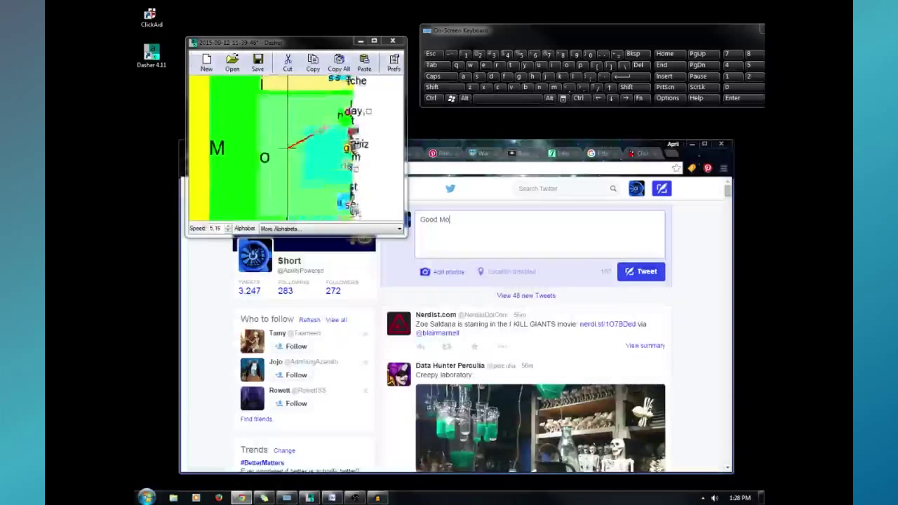
{"action": "type", "text": "r"}
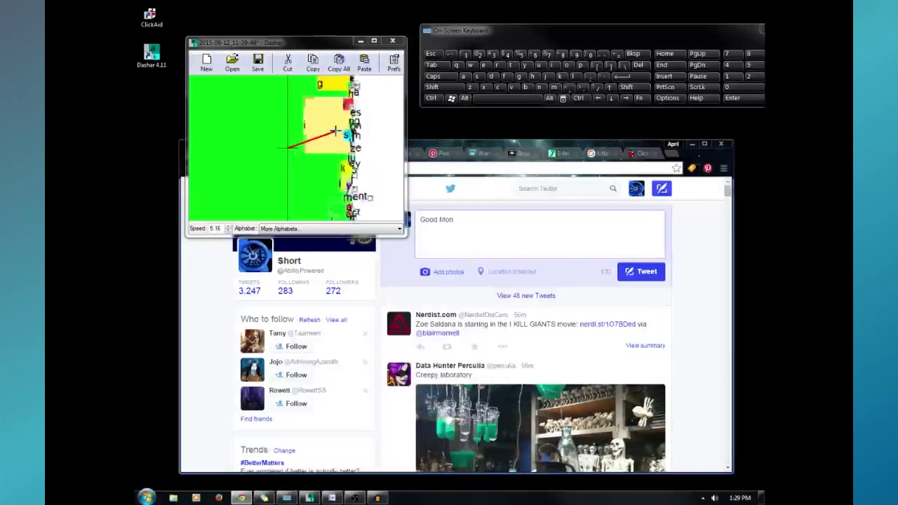
{"action": "type", "text": "ing"}
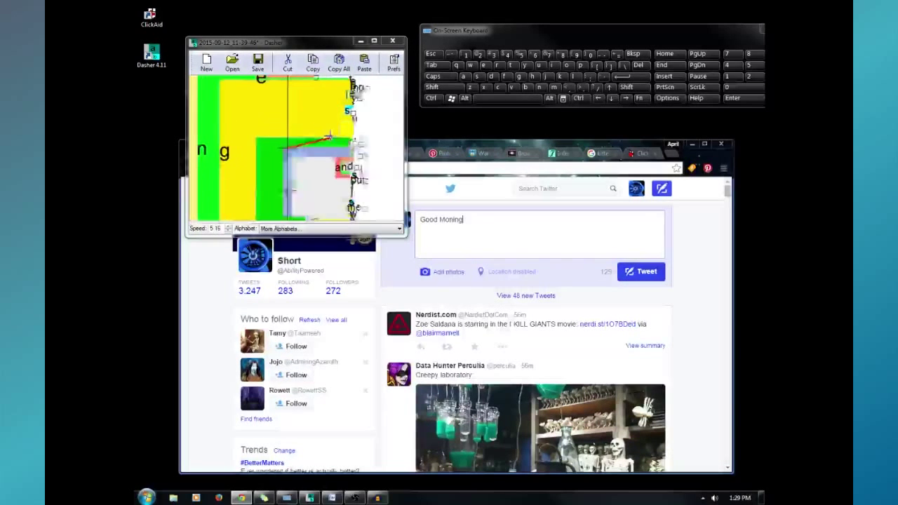
{"action": "type", "text": "! Hello Ability Powered Gamers!"}
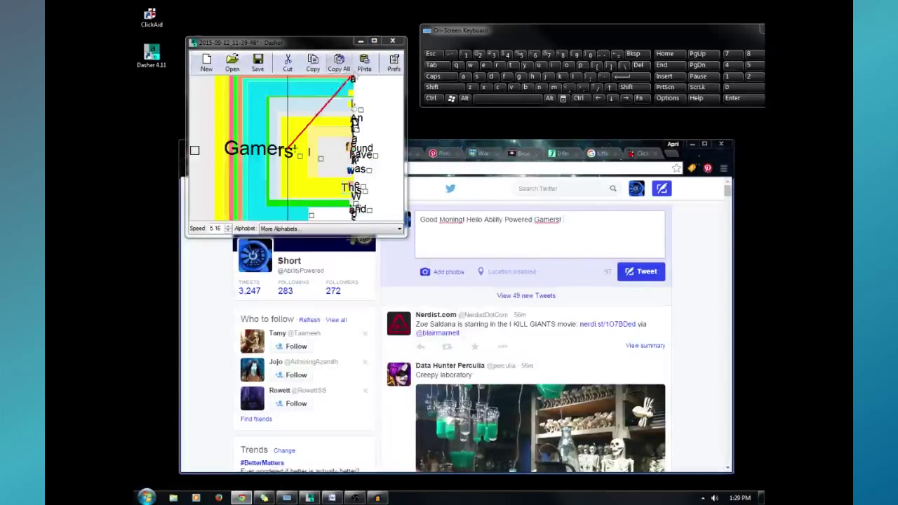
Set Dasher's application style back to Stand-alone, apply it, and close Preferences
{"action": "left_click", "coordinate": [396, 63]}
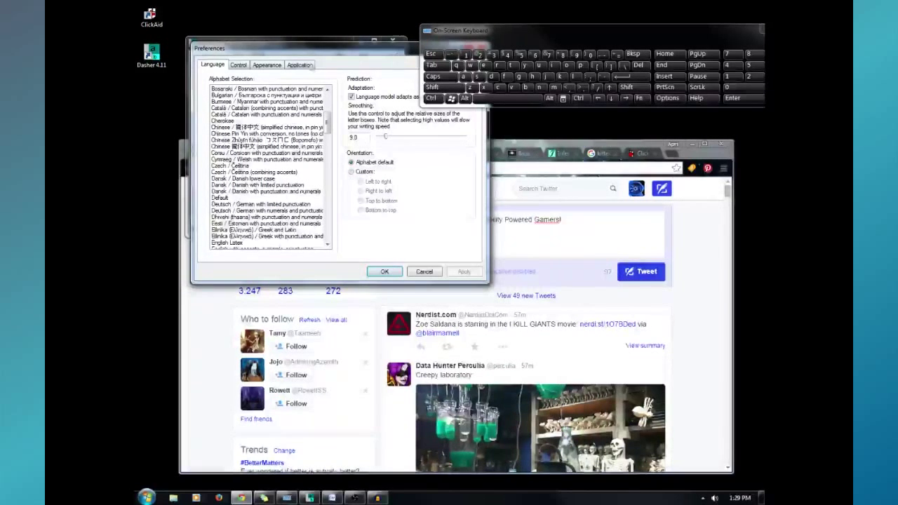
{"action": "left_click", "coordinate": [301, 65]}
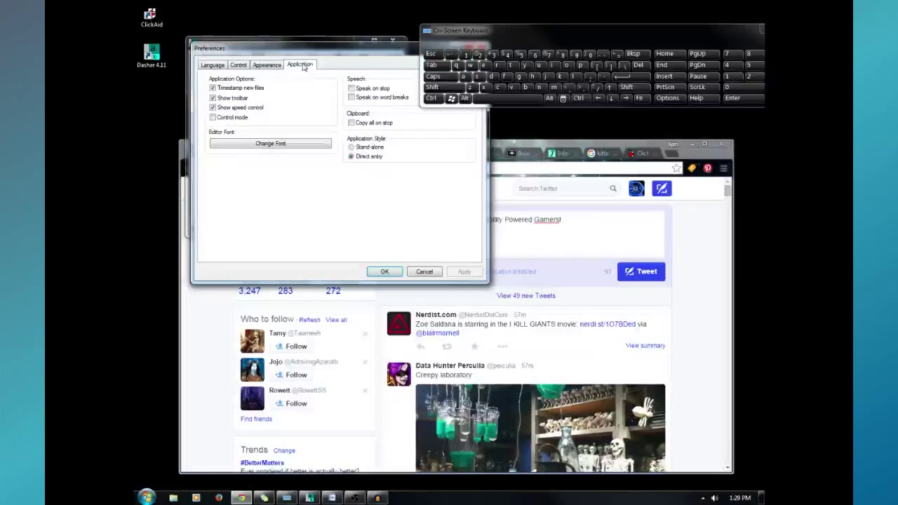
{"action": "left_click", "coordinate": [350, 148]}
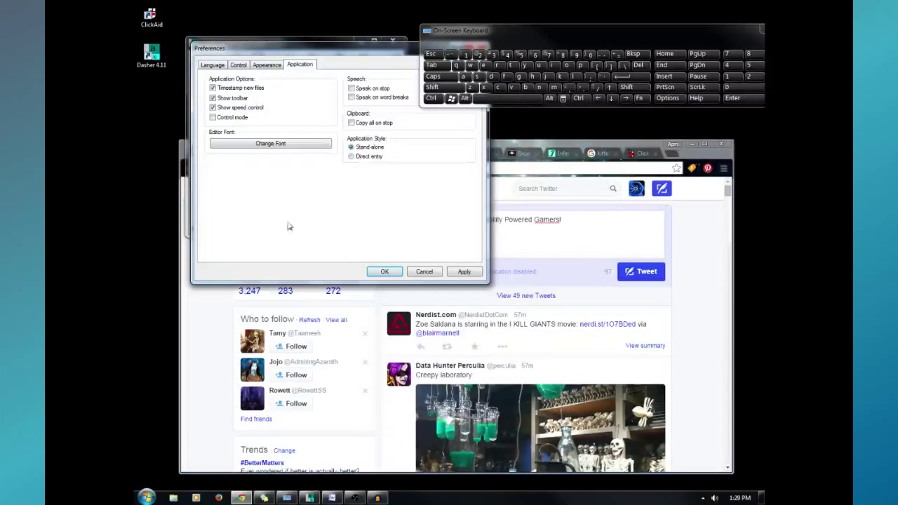
{"action": "left_click", "coordinate": [448, 273]}
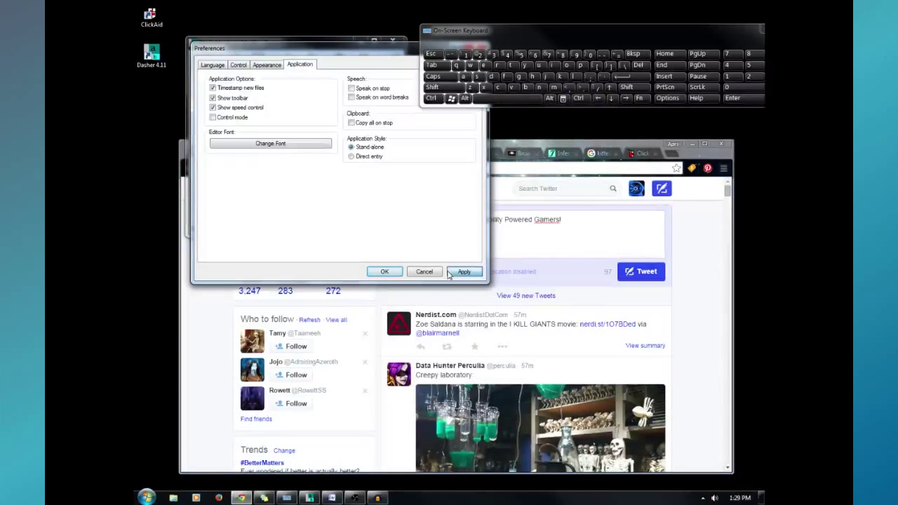
{"action": "left_click", "coordinate": [382, 274]}
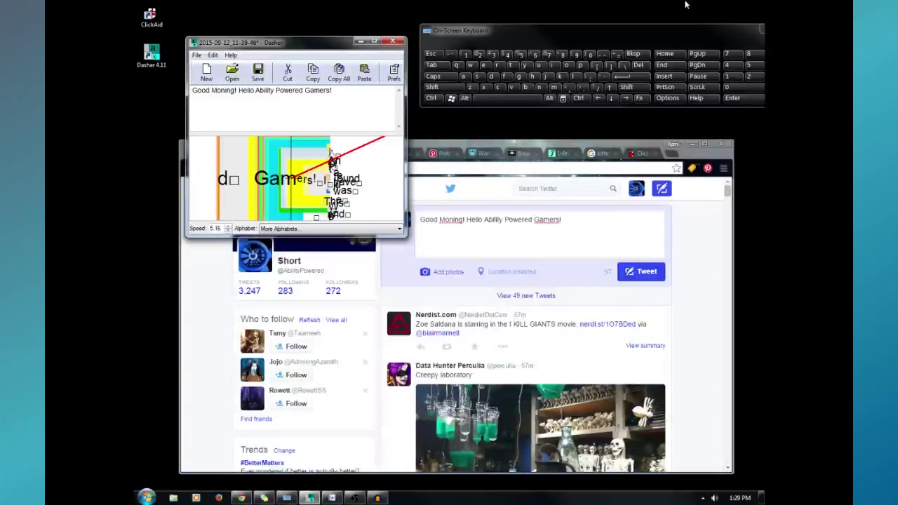
Select the greeting in the tweet box and erase it with the on-screen Bksp key
{"action": "left_click_drag", "start_coordinate": [600, 226], "coordinate": [407, 239]}
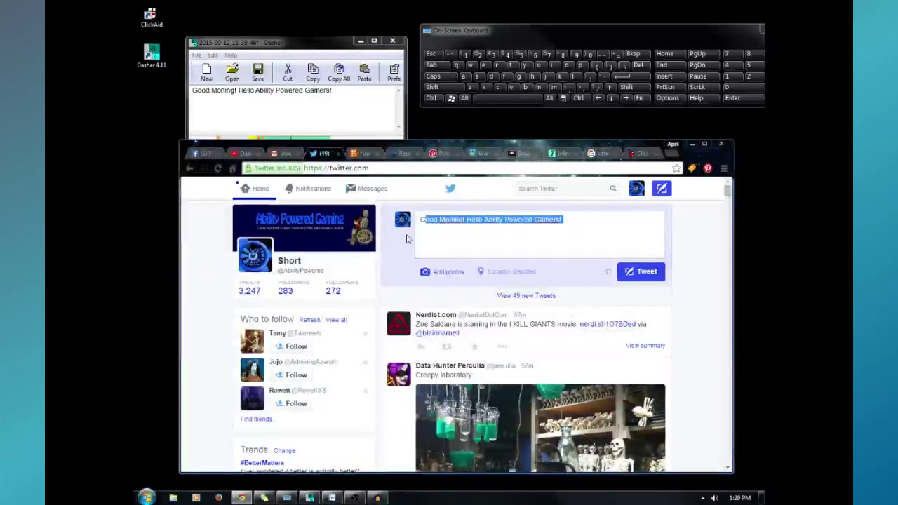
{"action": "left_click", "coordinate": [634, 54]}
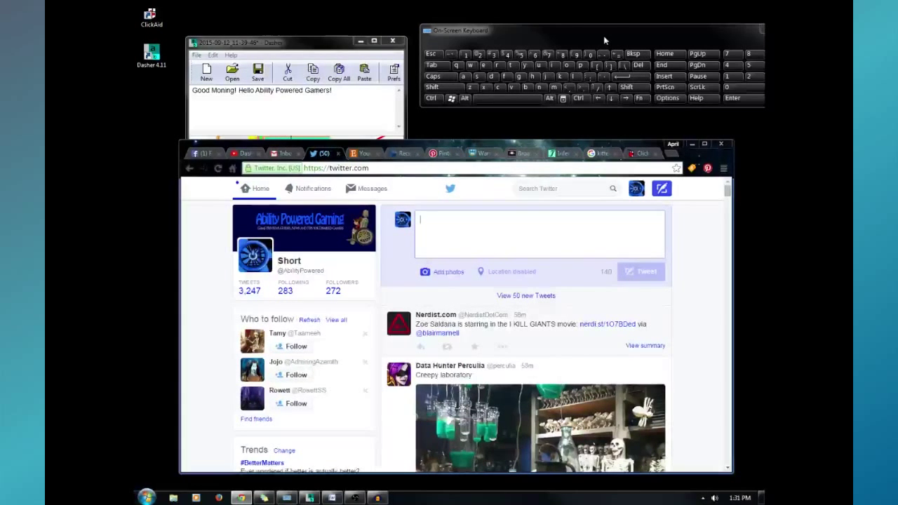
Switch Chrome from Twitter to The Dasher Project tab
{"action": "left_click", "coordinate": [565, 153]}
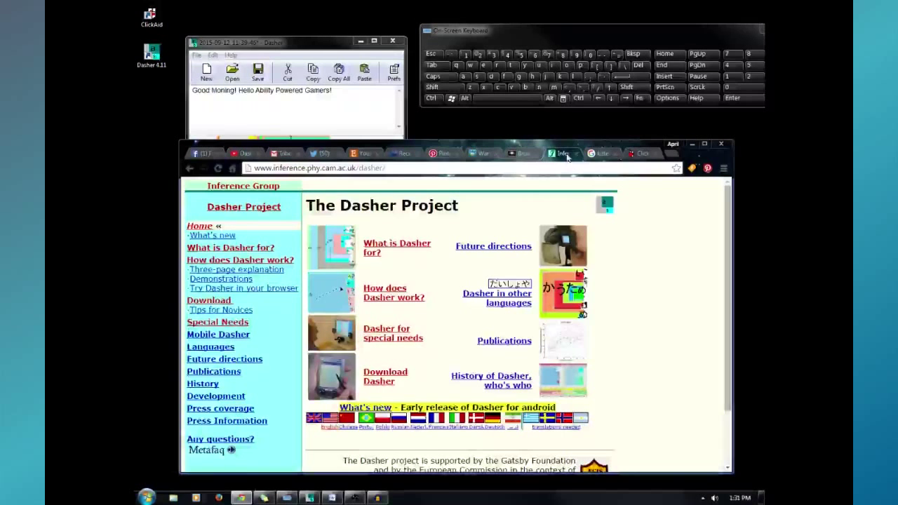